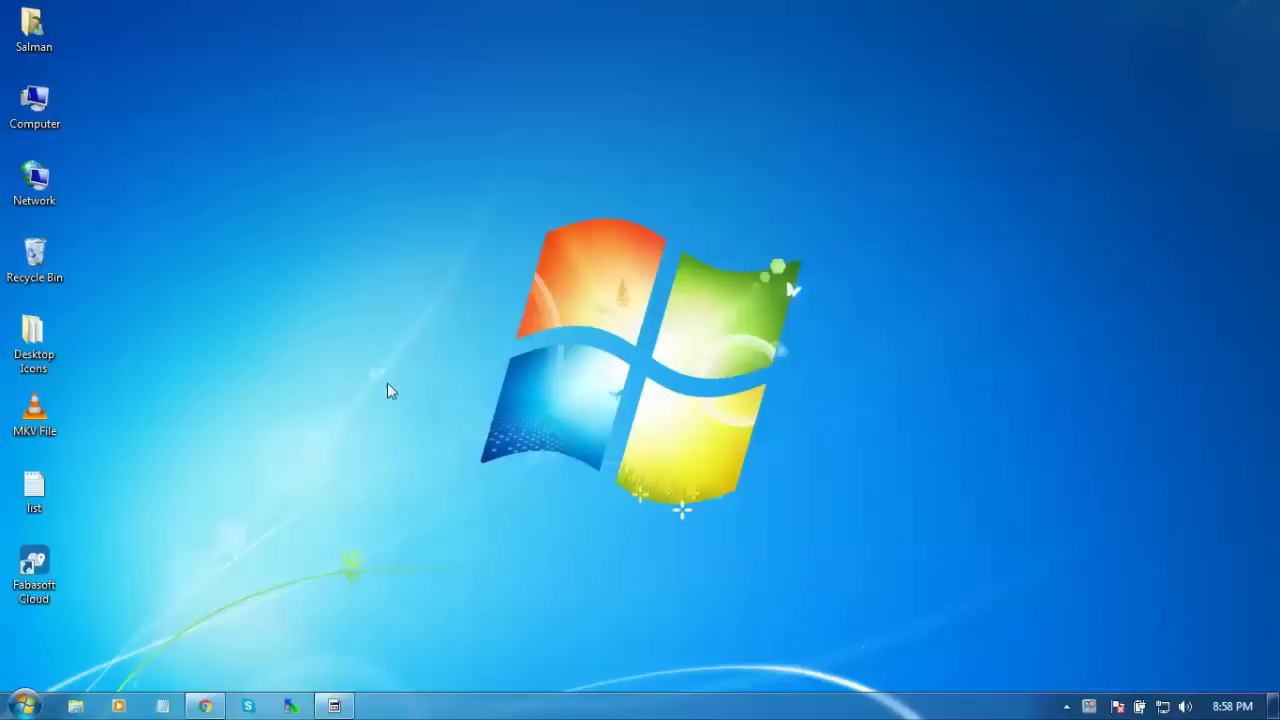
# Step: Check the file type of the desktop video MKV File in its properties, leaving them unmodified
pyautogui.rightClick(42, 425)
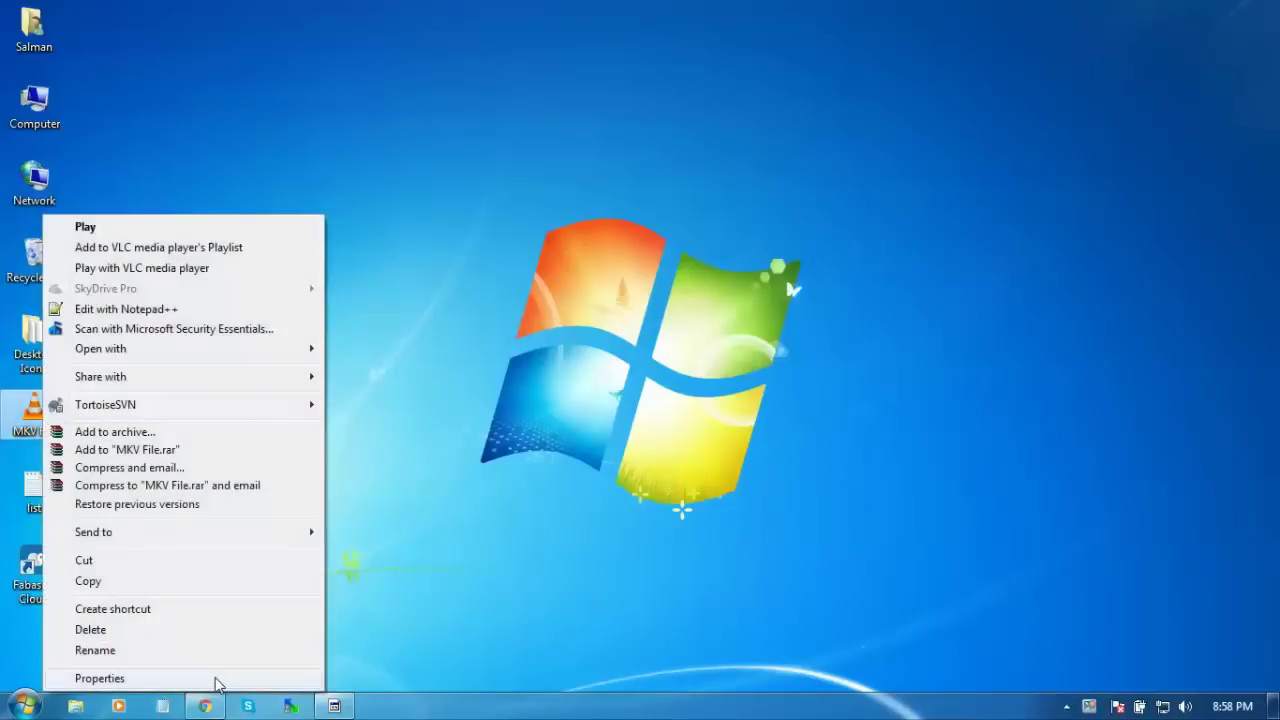
pyautogui.click(218, 680)
pyautogui.moveTo(290, 200); pyautogui.dragTo(389, 115)
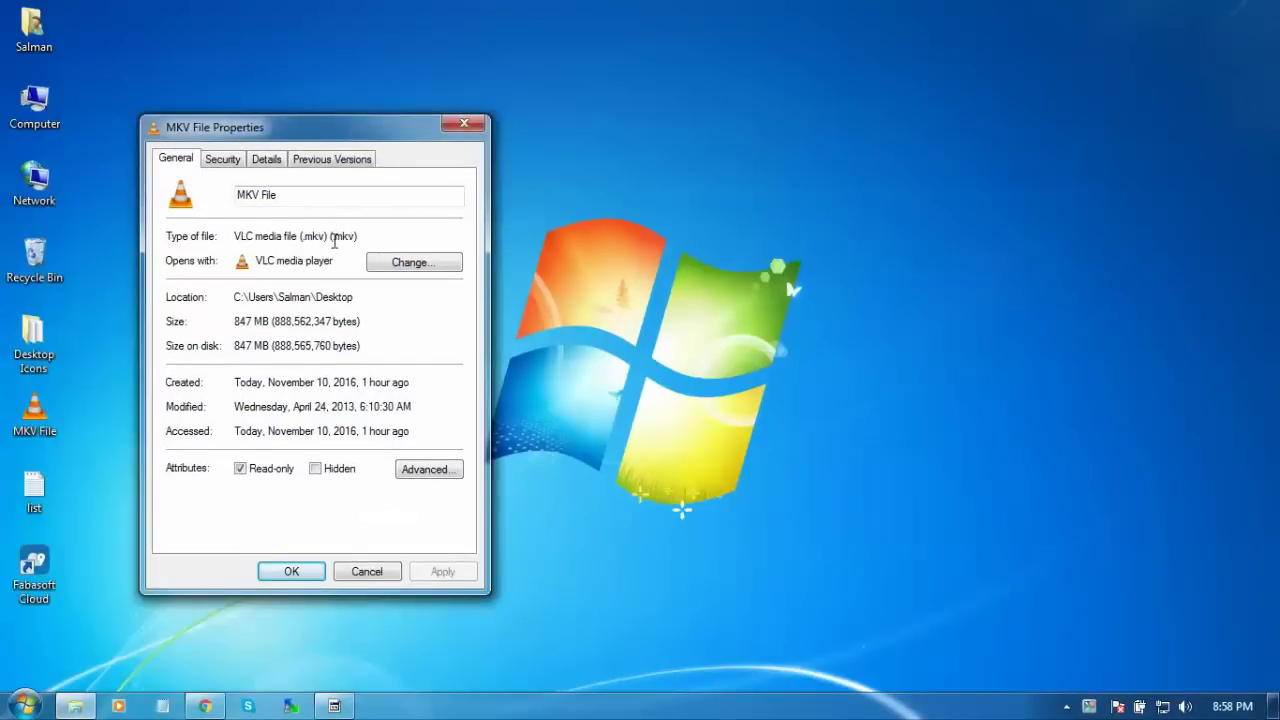
pyautogui.moveTo(333, 240); pyautogui.dragTo(352, 242)
pyautogui.click(352, 240)
pyautogui.click(362, 568)
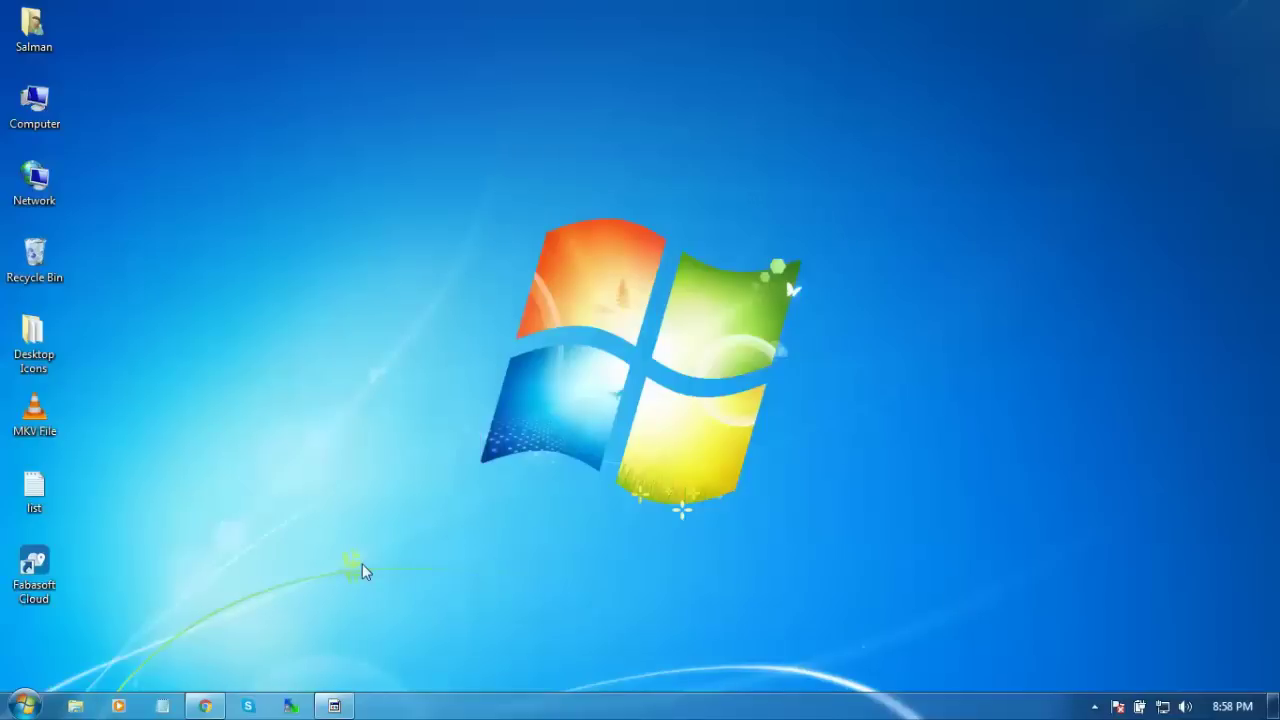
pyautogui.click(34, 410)
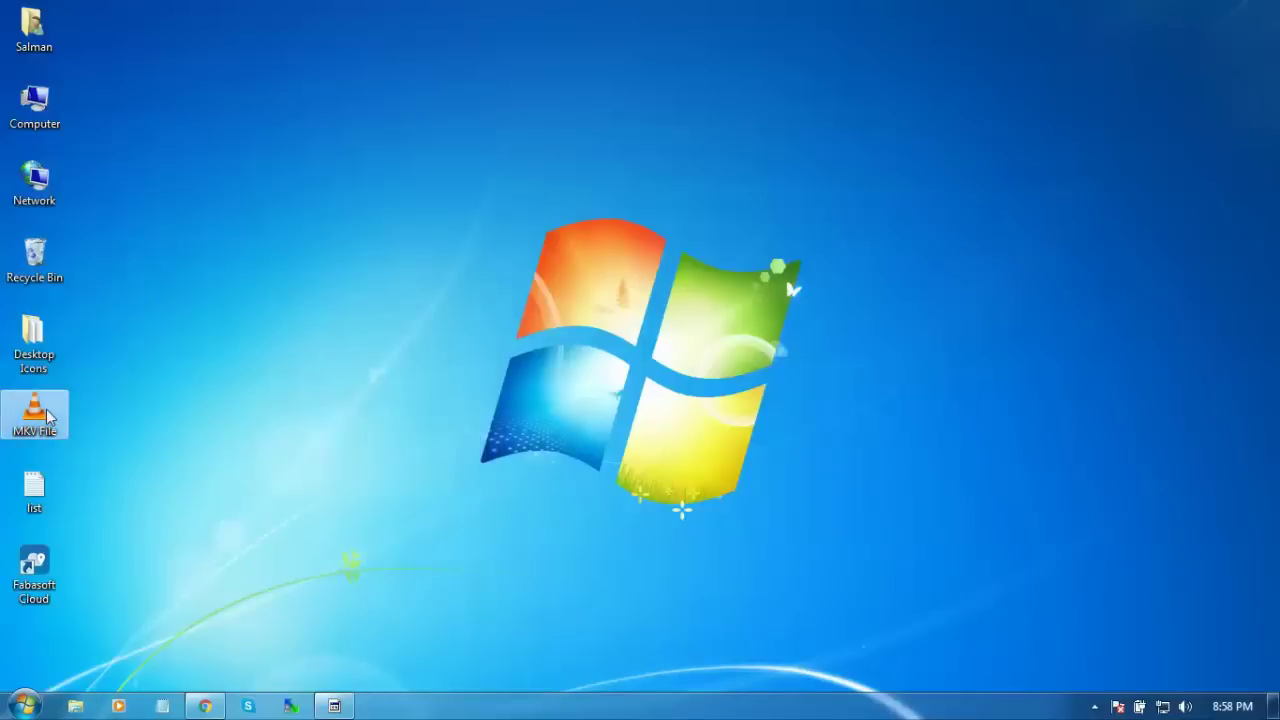
pyautogui.click(225, 389)
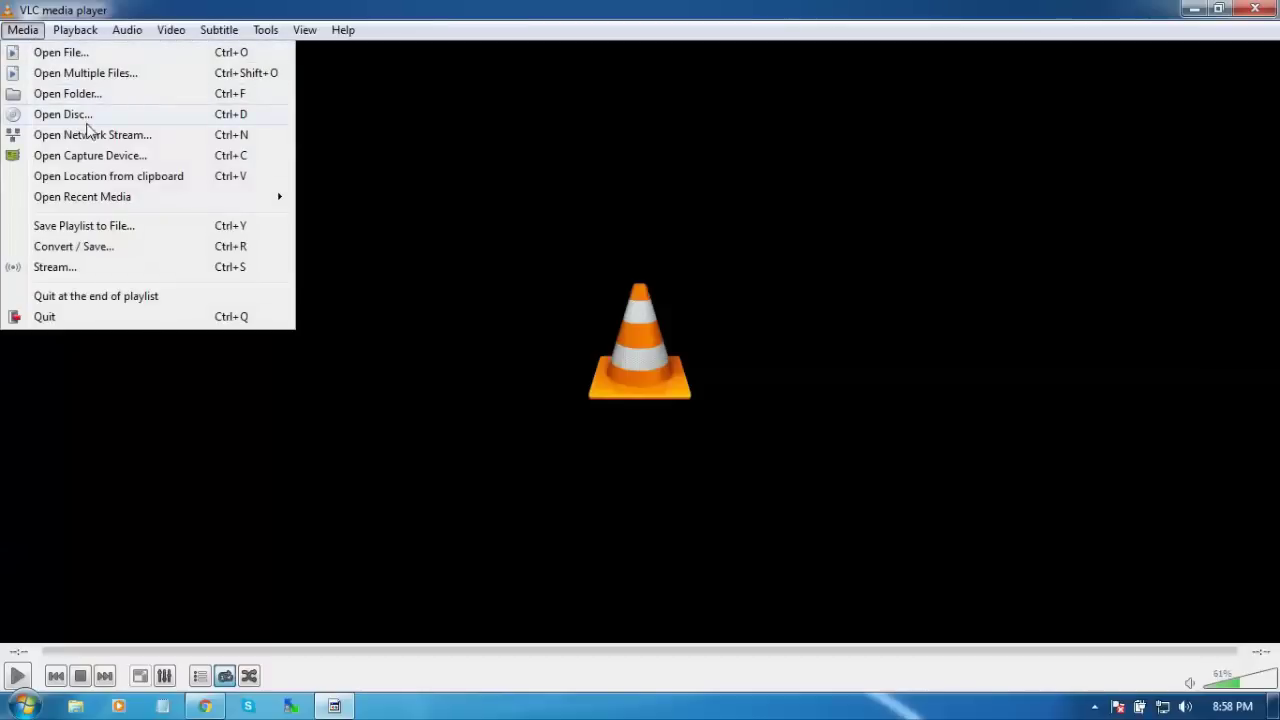
# Step: Switch to VLC media player and add MKV File from the Desktop as a local file in Open Media
pyautogui.click(121, 157)
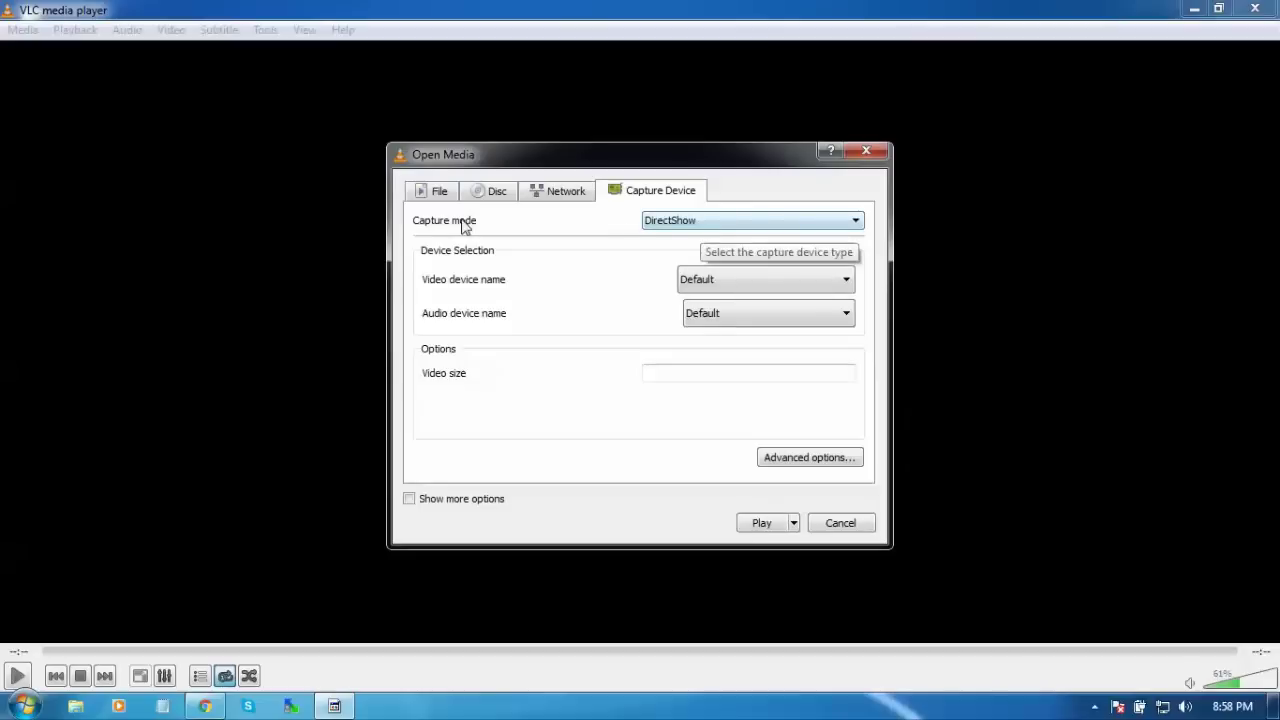
pyautogui.click(442, 195)
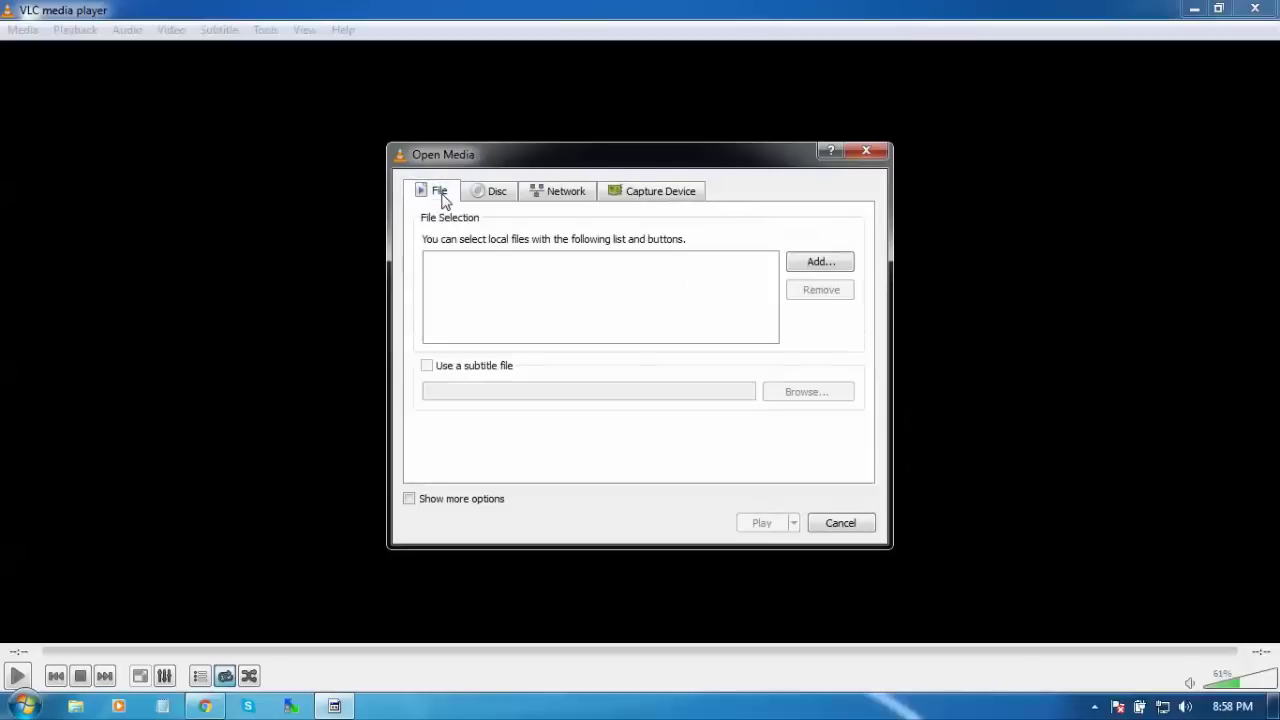
pyautogui.click(822, 264)
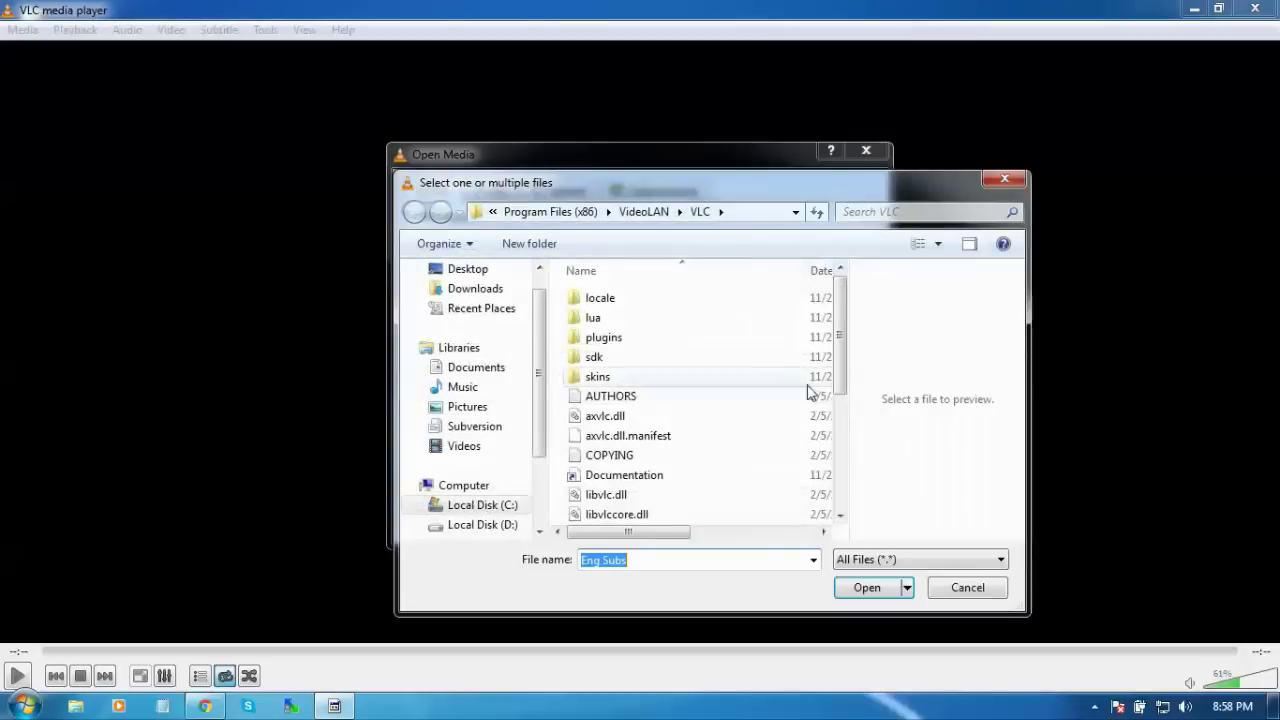
pyautogui.scroll(1, 539, 351)
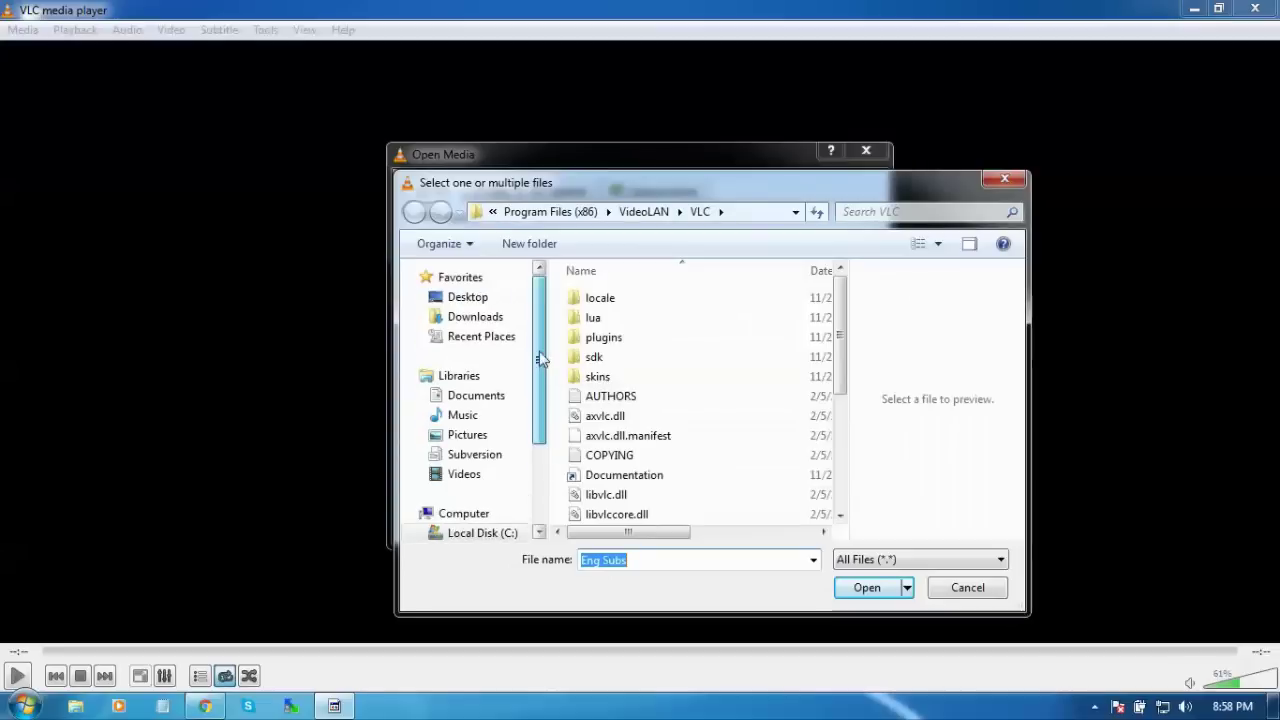
pyautogui.click(470, 300)
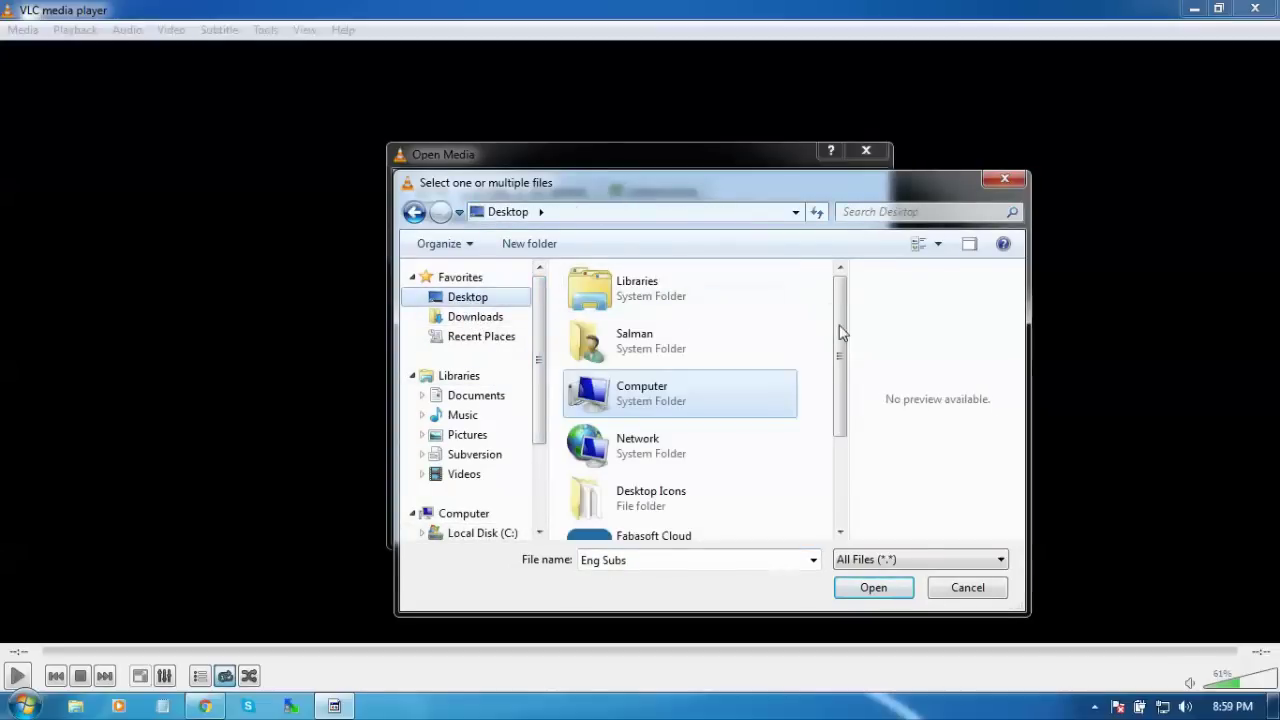
pyautogui.moveTo(840, 334); pyautogui.dragTo(862, 463)
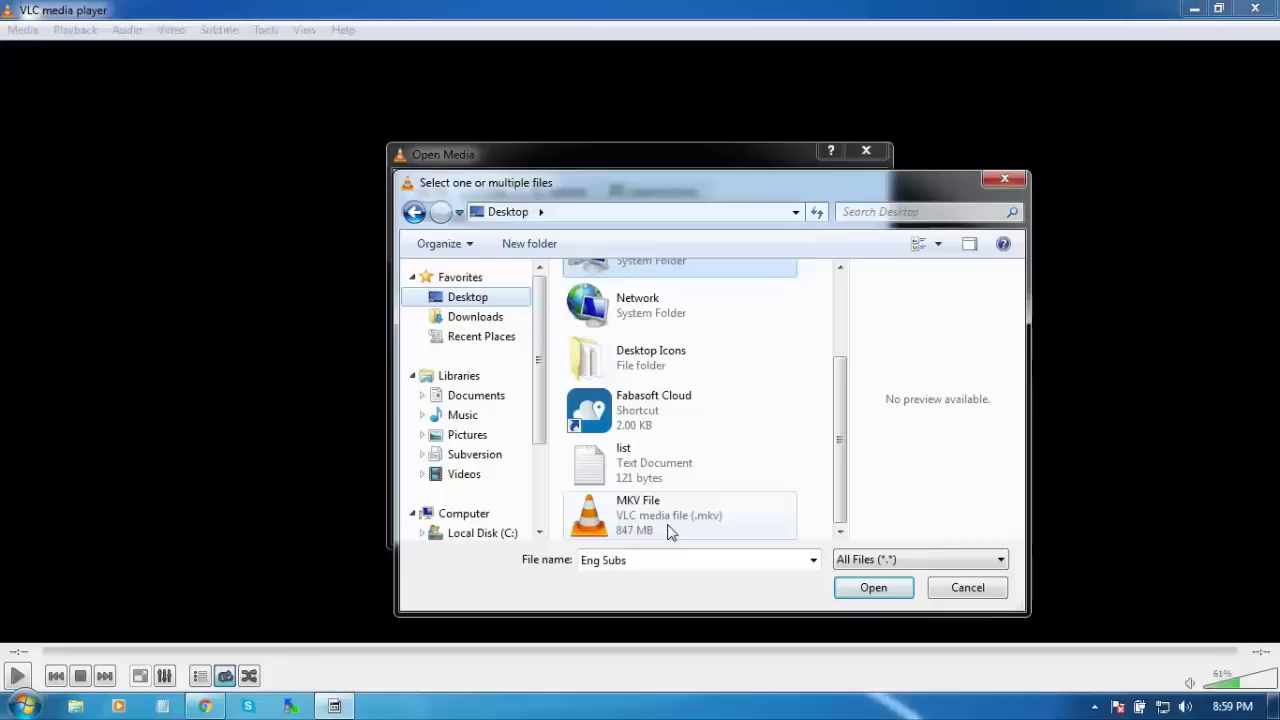
pyautogui.click(698, 528)
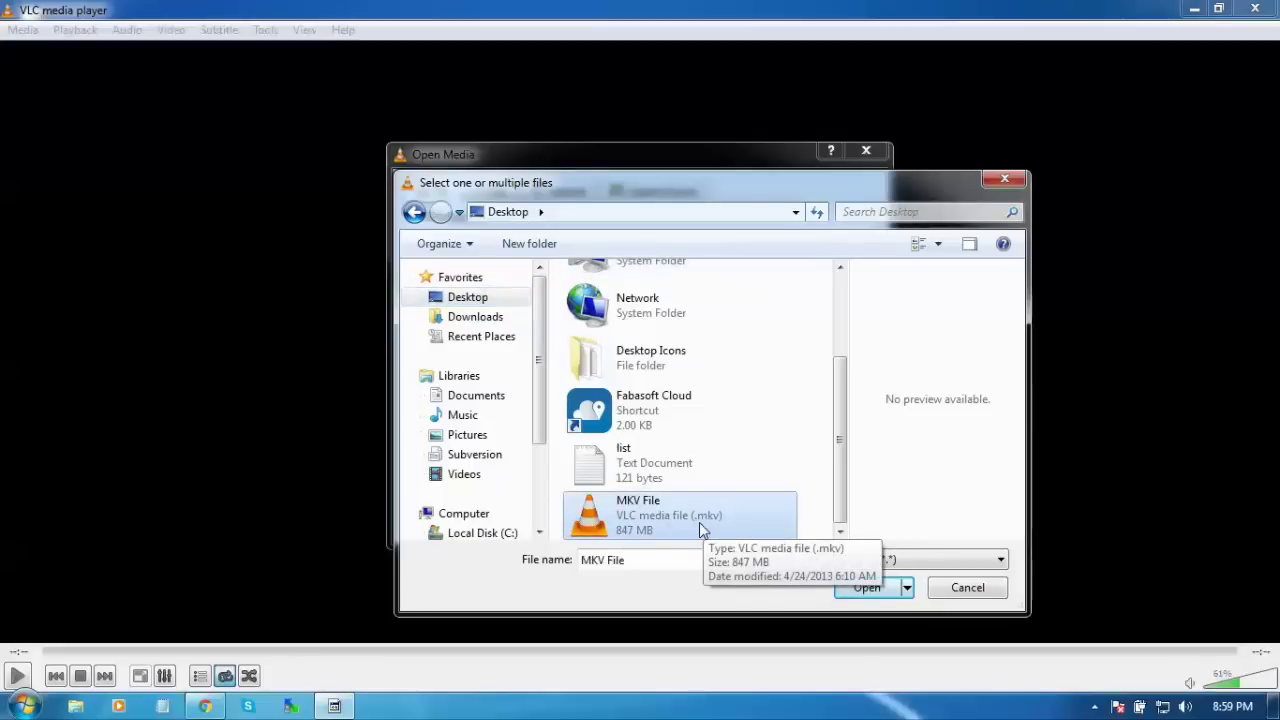
pyautogui.click(866, 587)
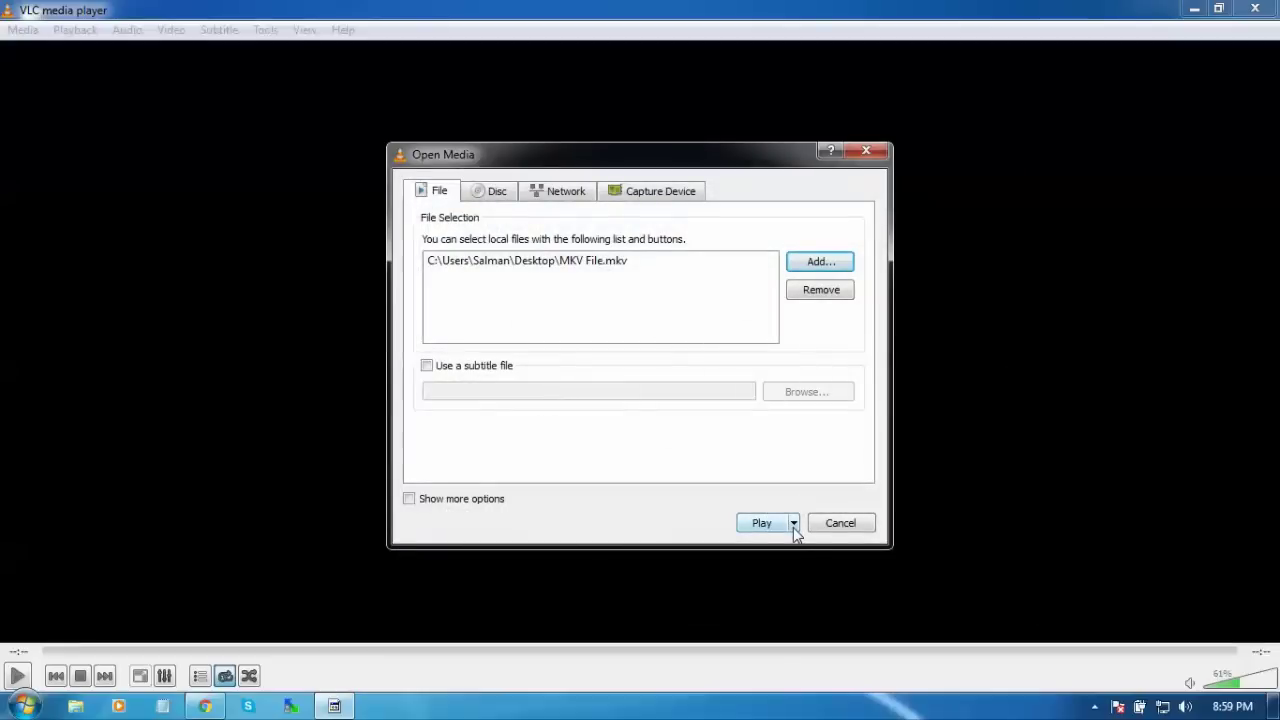
# Step: Choose to convert the added file and set its destination to mycovertfile in the Videos library as an MP4 container
pyautogui.click(794, 524)
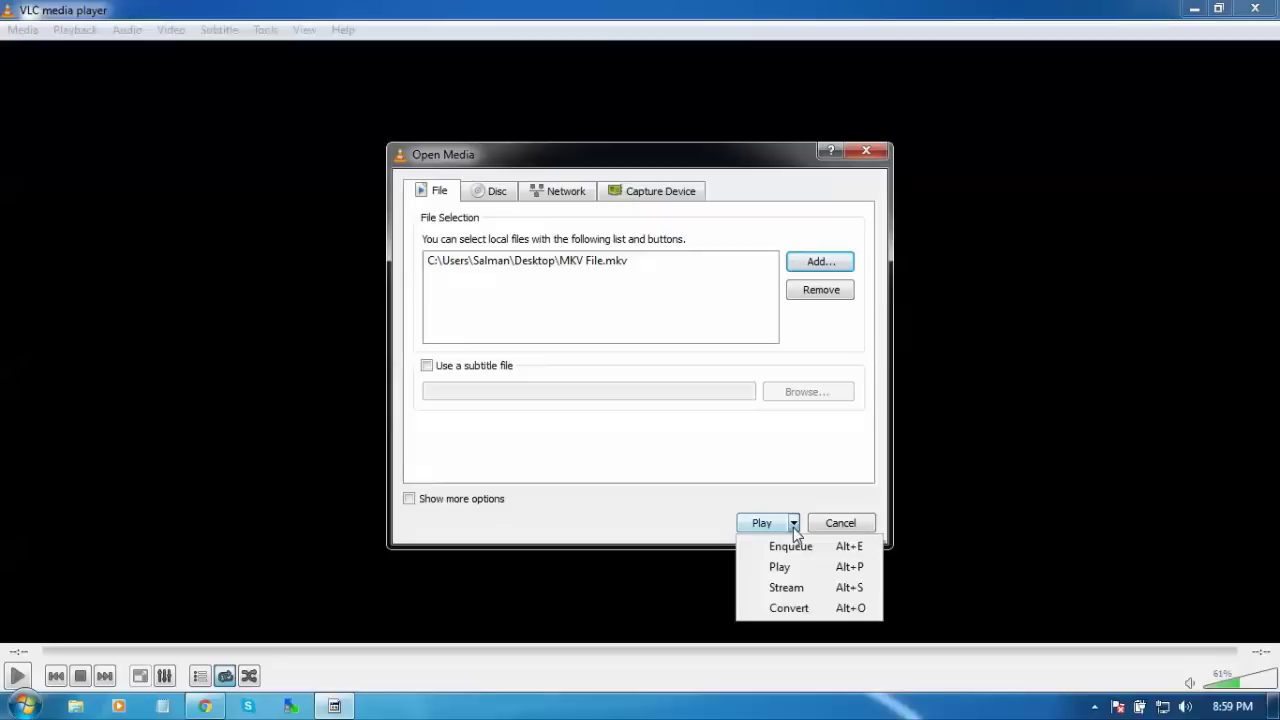
pyautogui.click(821, 607)
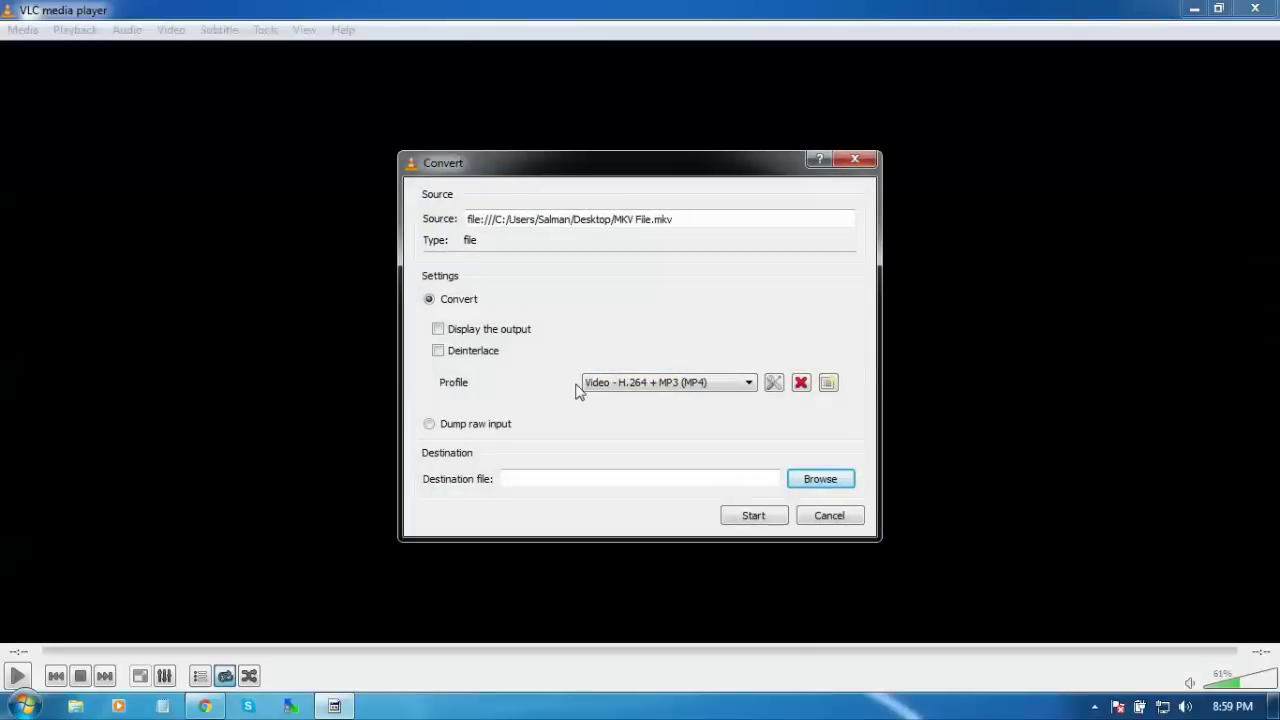
pyautogui.click(820, 480)
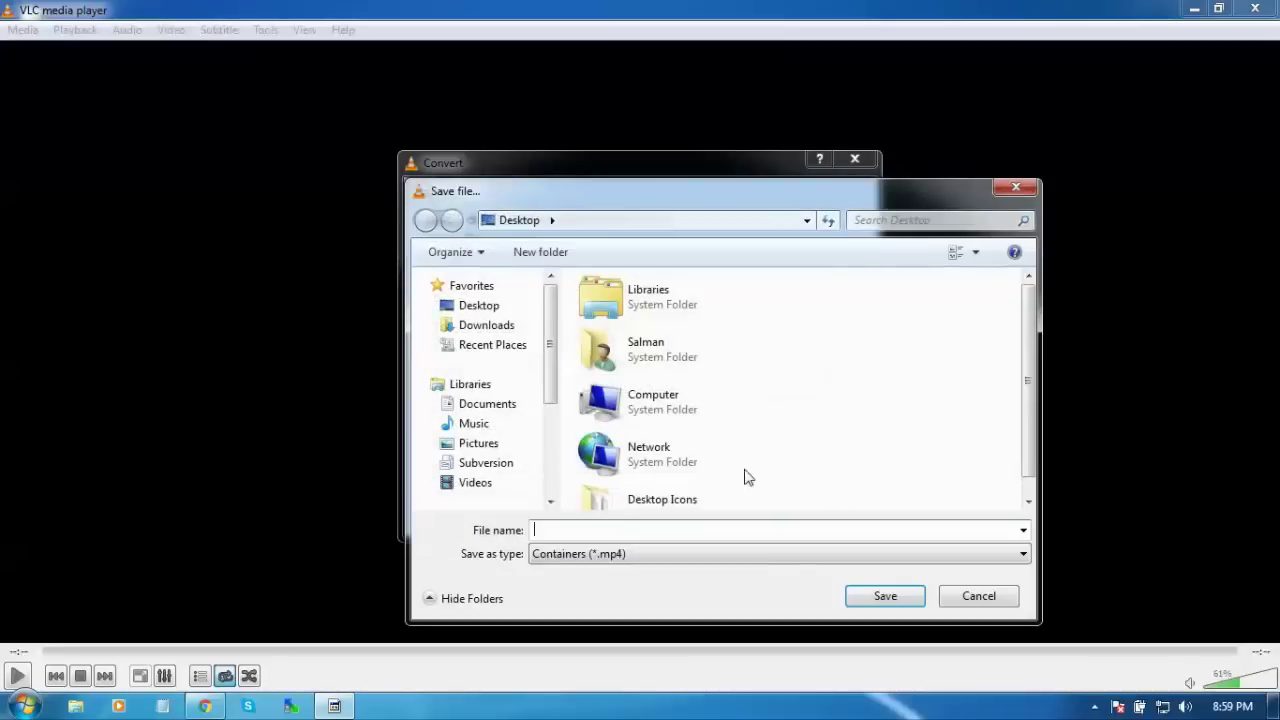
pyautogui.moveTo(697, 199); pyautogui.dragTo(561, 112)
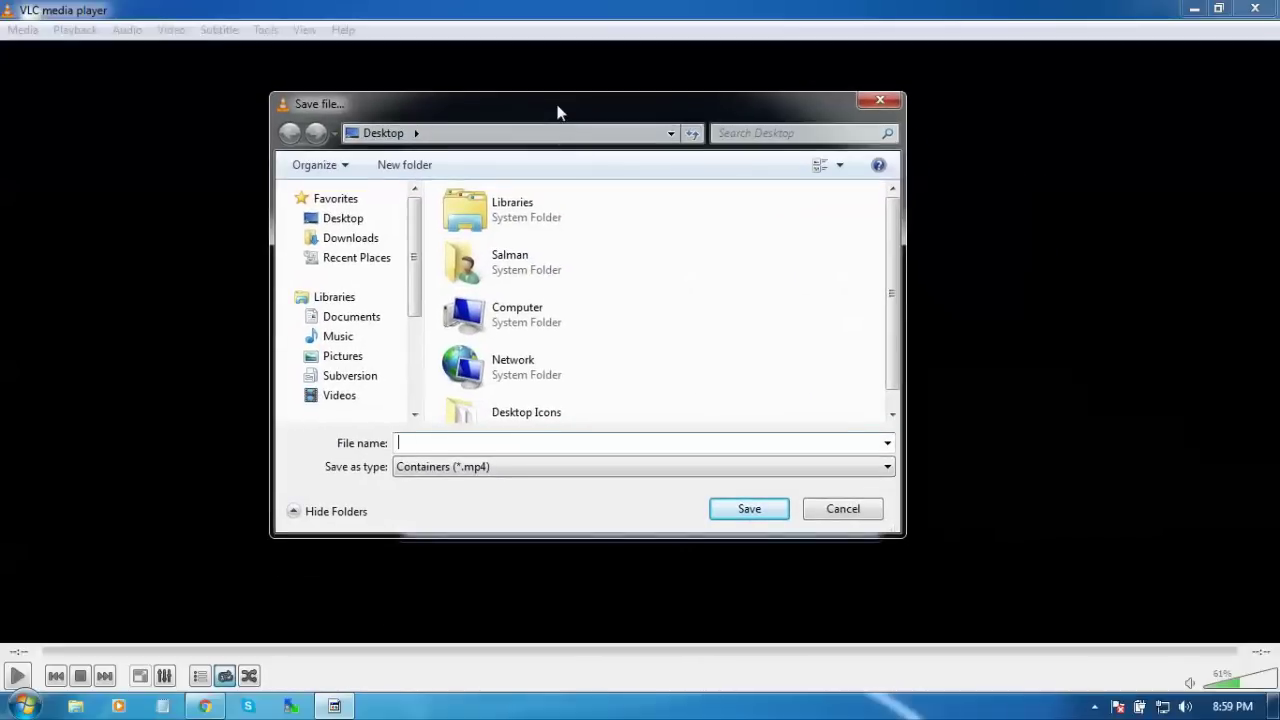
pyautogui.moveTo(414, 290); pyautogui.dragTo(414, 313)
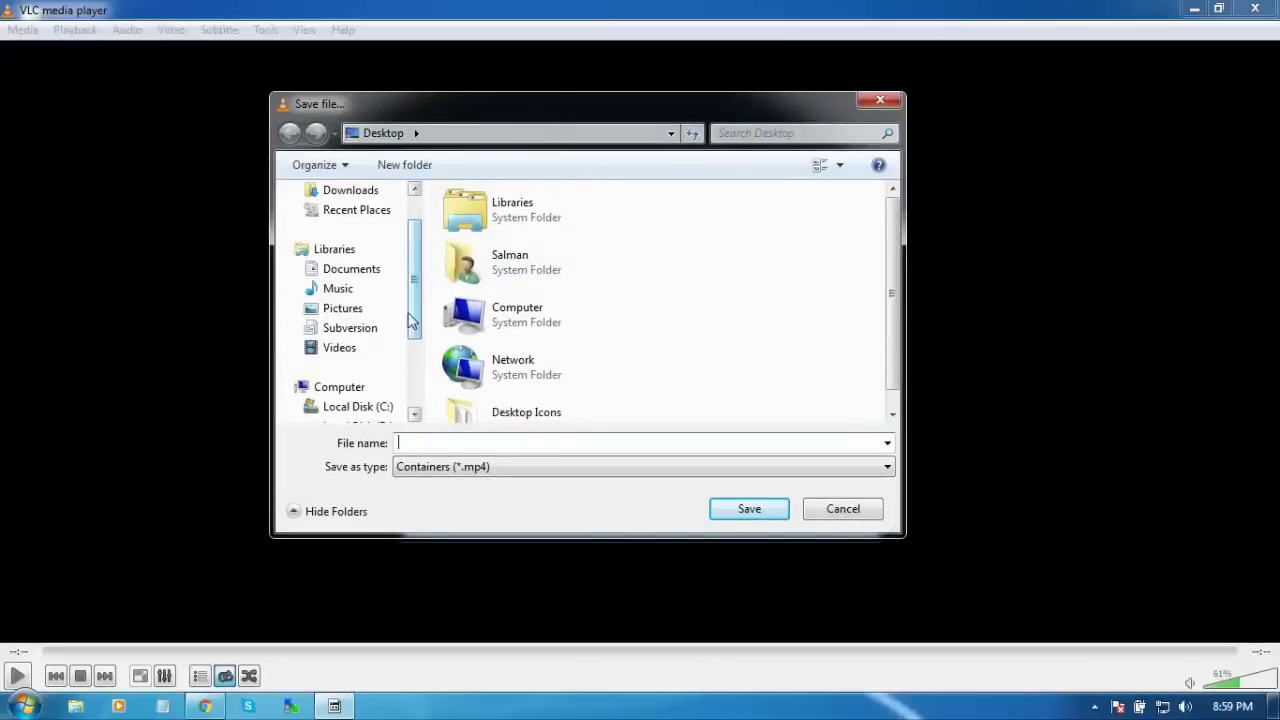
pyautogui.click(358, 352)
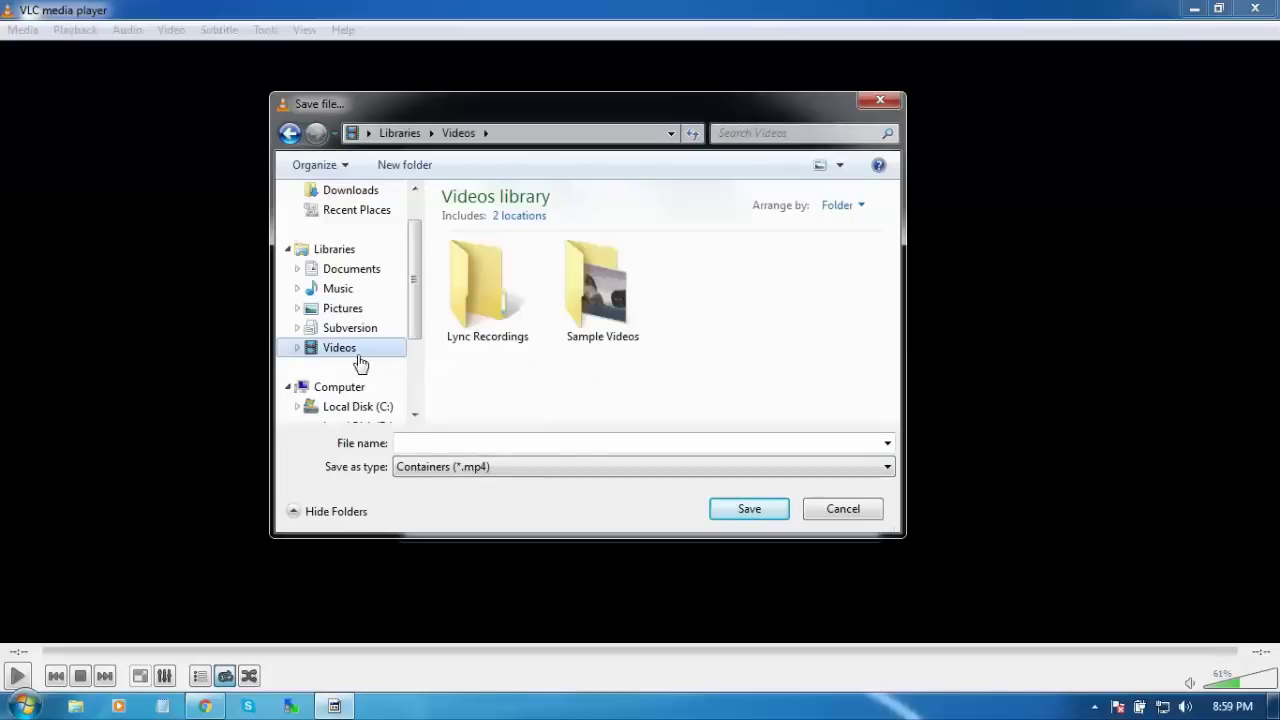
pyautogui.click(510, 444)
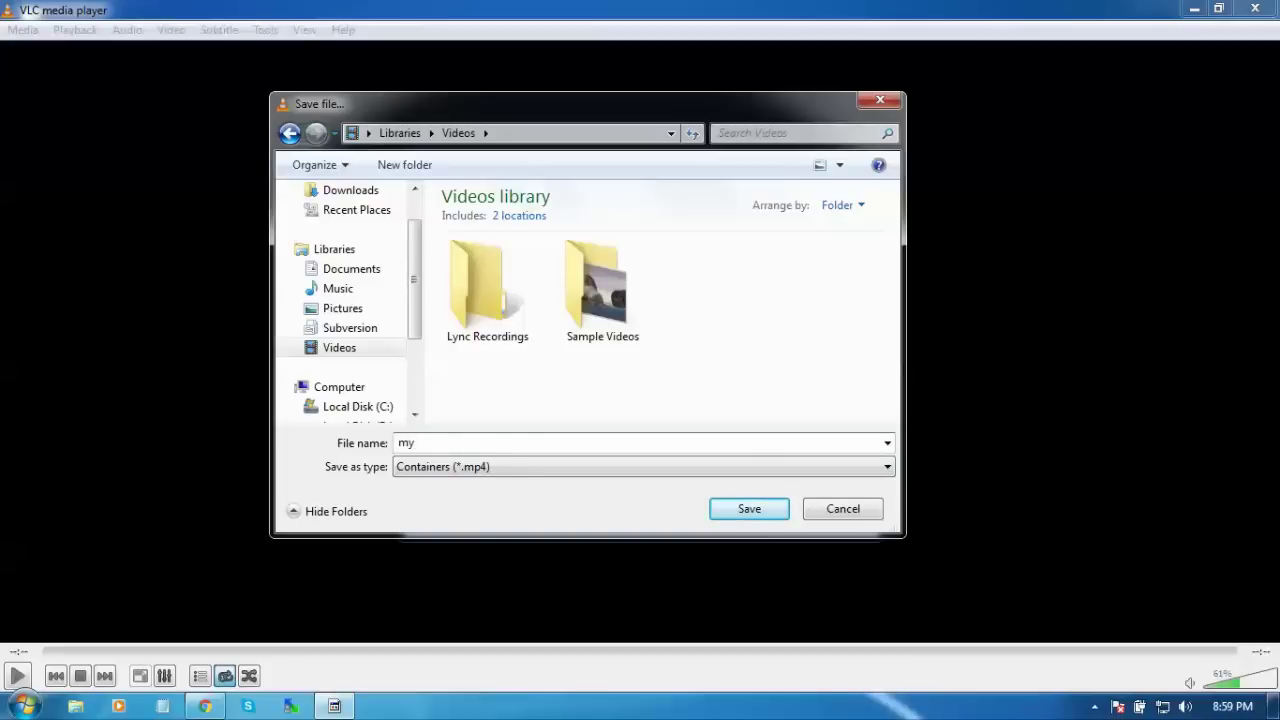
pyautogui.write('covertfile')
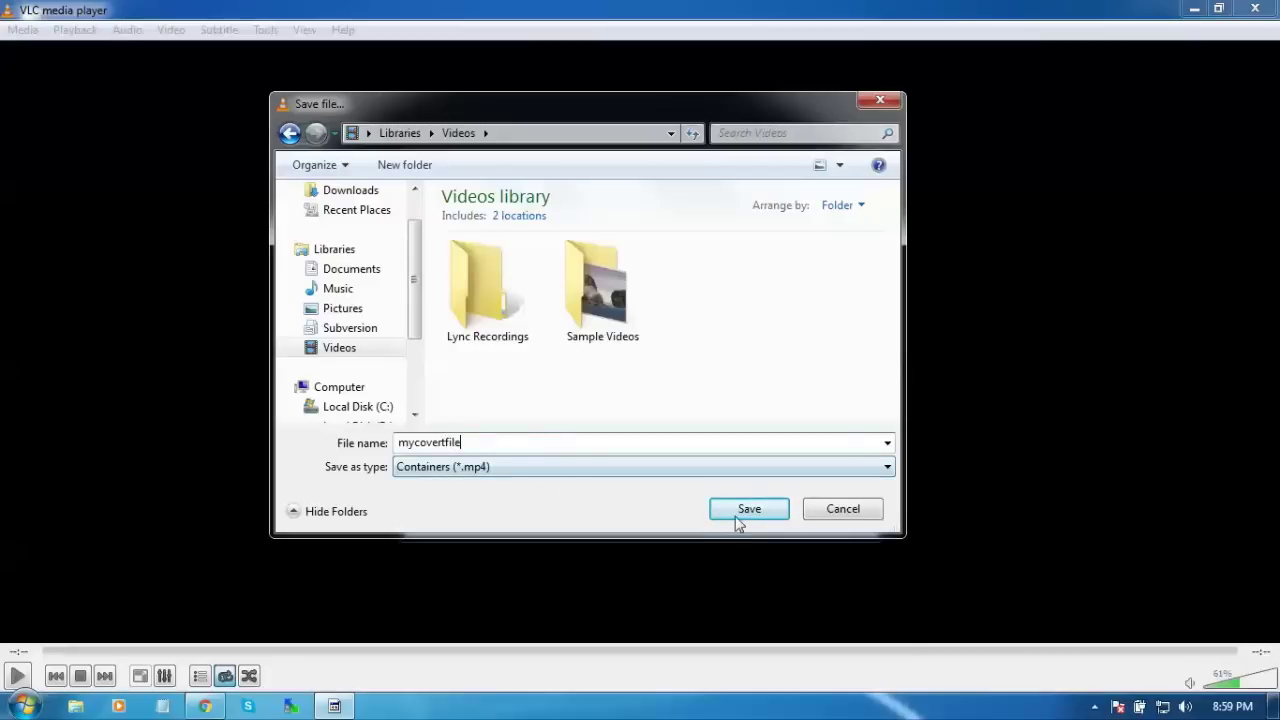
pyautogui.click(737, 520)
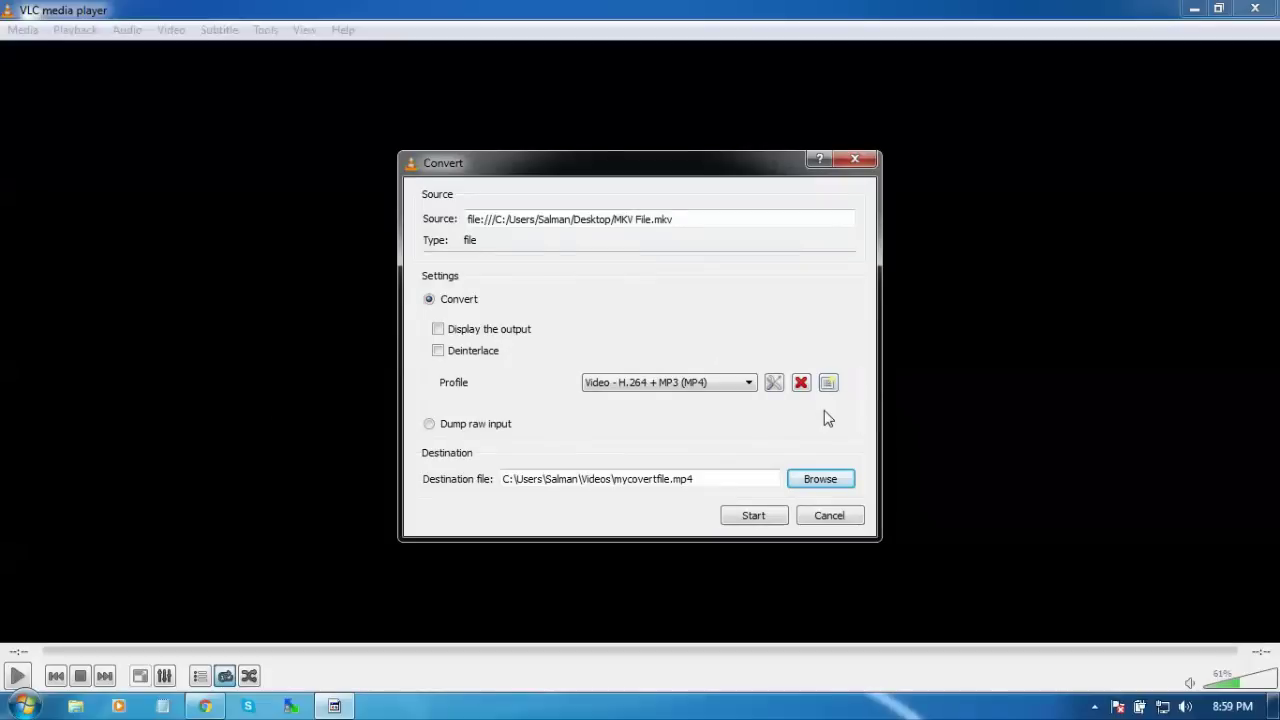
# Step: Check the H.264 + MP3 (MP4) profile for MP4/MOV encapsulation with original video and audio tracks kept, and save it
pyautogui.click(775, 385)
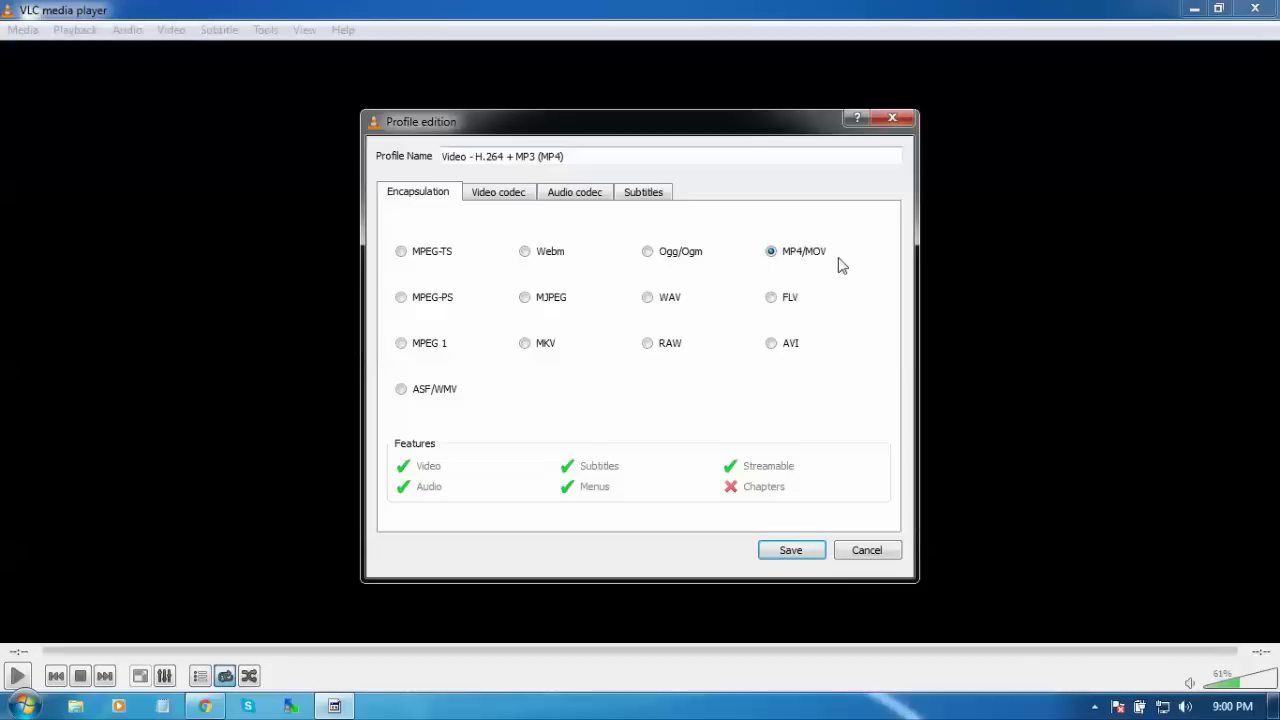
pyautogui.click(503, 195)
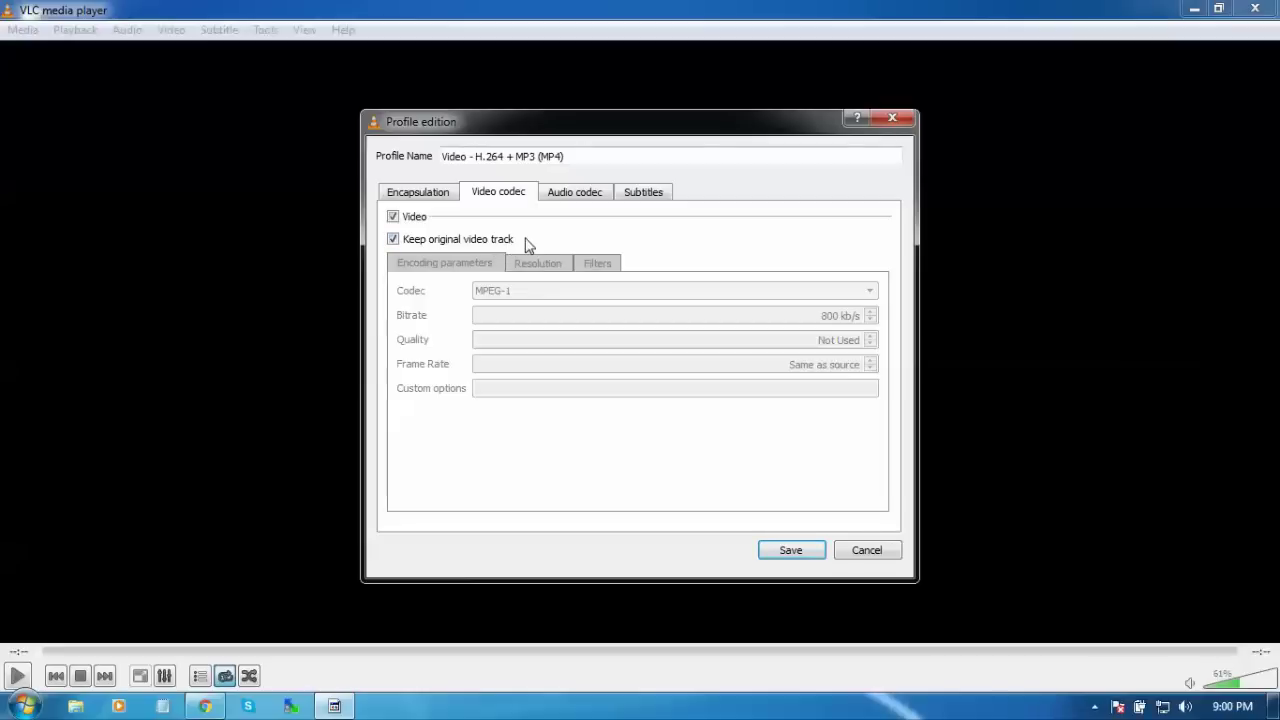
pyautogui.click(567, 195)
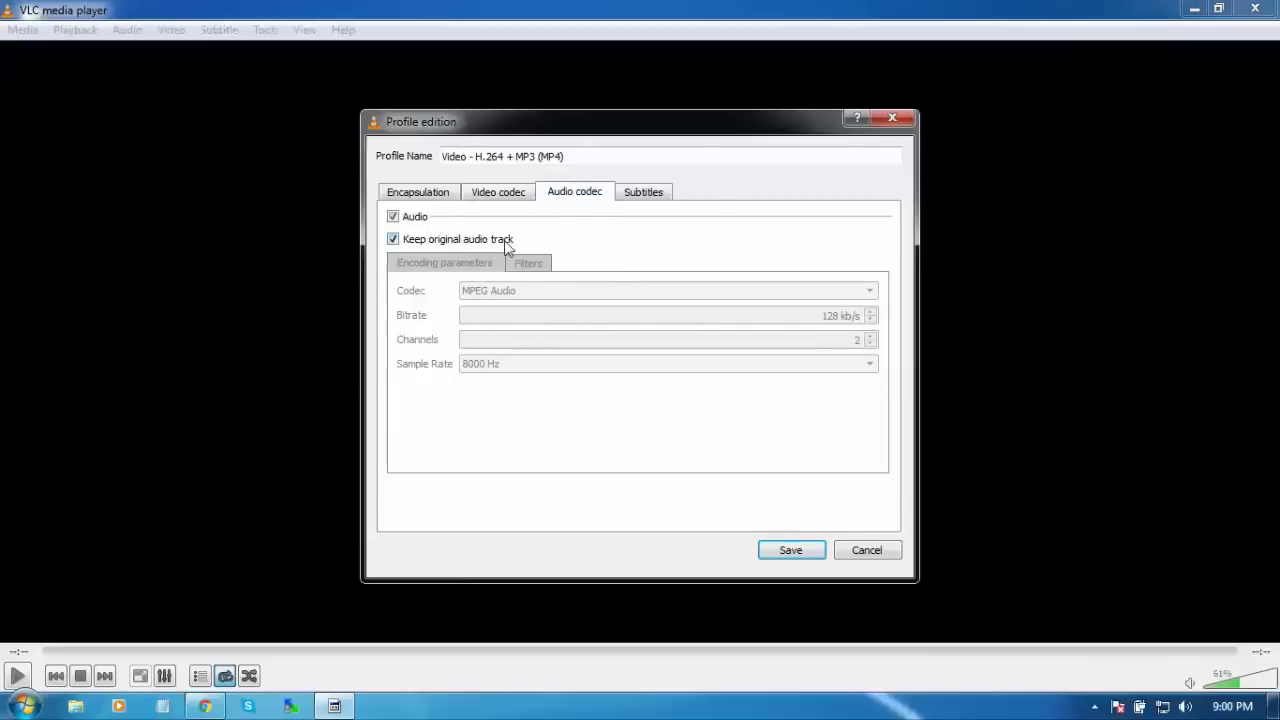
pyautogui.click(795, 552)
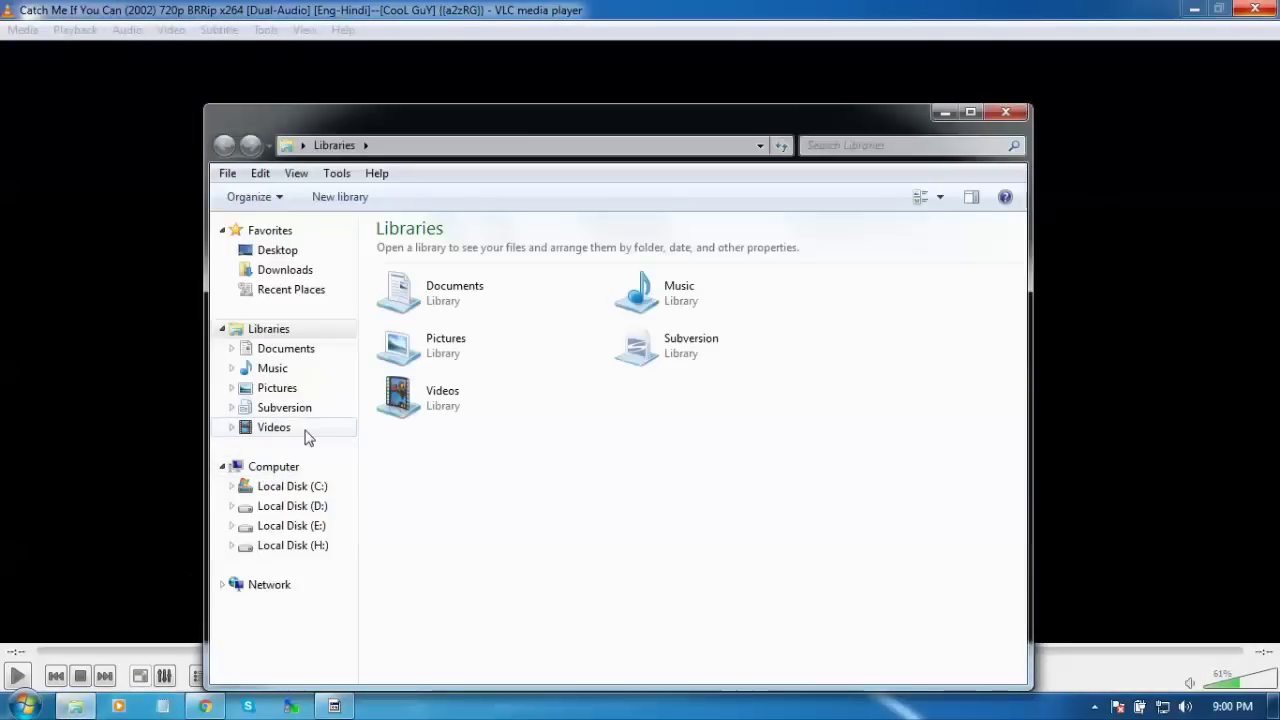
# Step: Open the properties of mycovertfile in the Videos library and check its file type
pyautogui.click(307, 436)
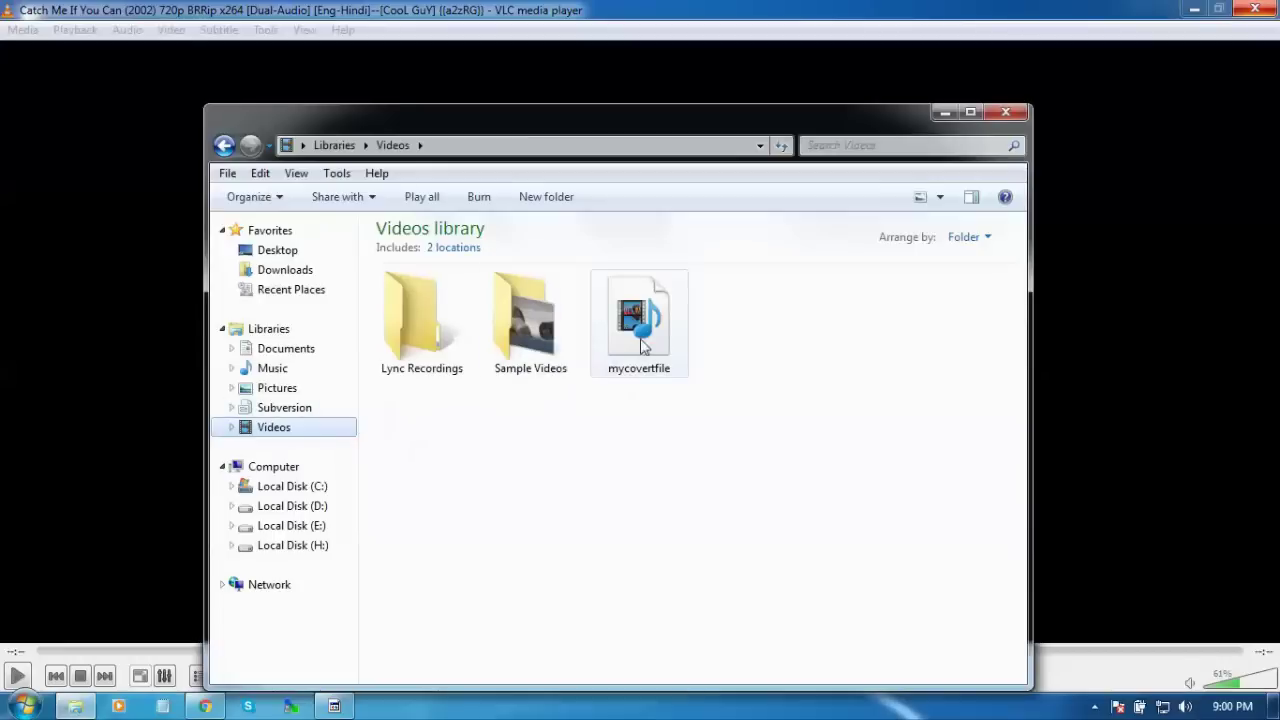
pyautogui.click(642, 338)
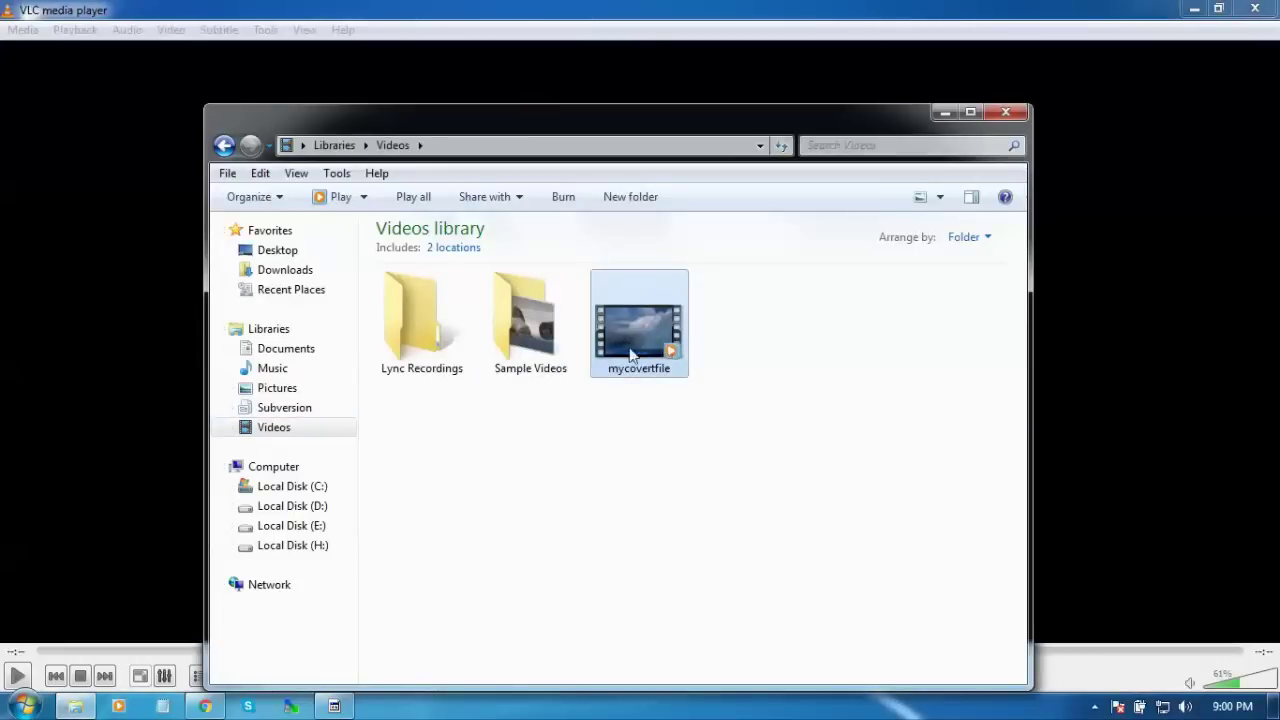
pyautogui.moveTo(652, 350)
pyautogui.rightClick(657, 345)
pyautogui.click(777, 678)
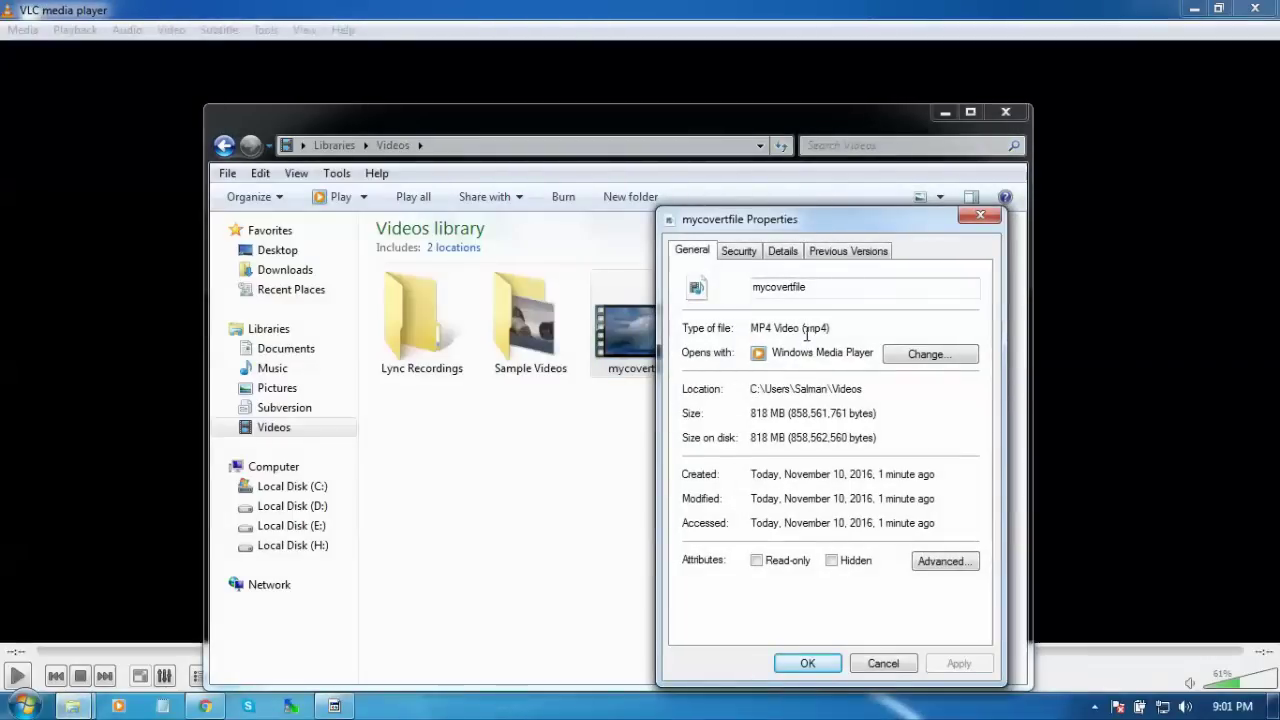
pyautogui.moveTo(802, 328); pyautogui.dragTo(849, 329)
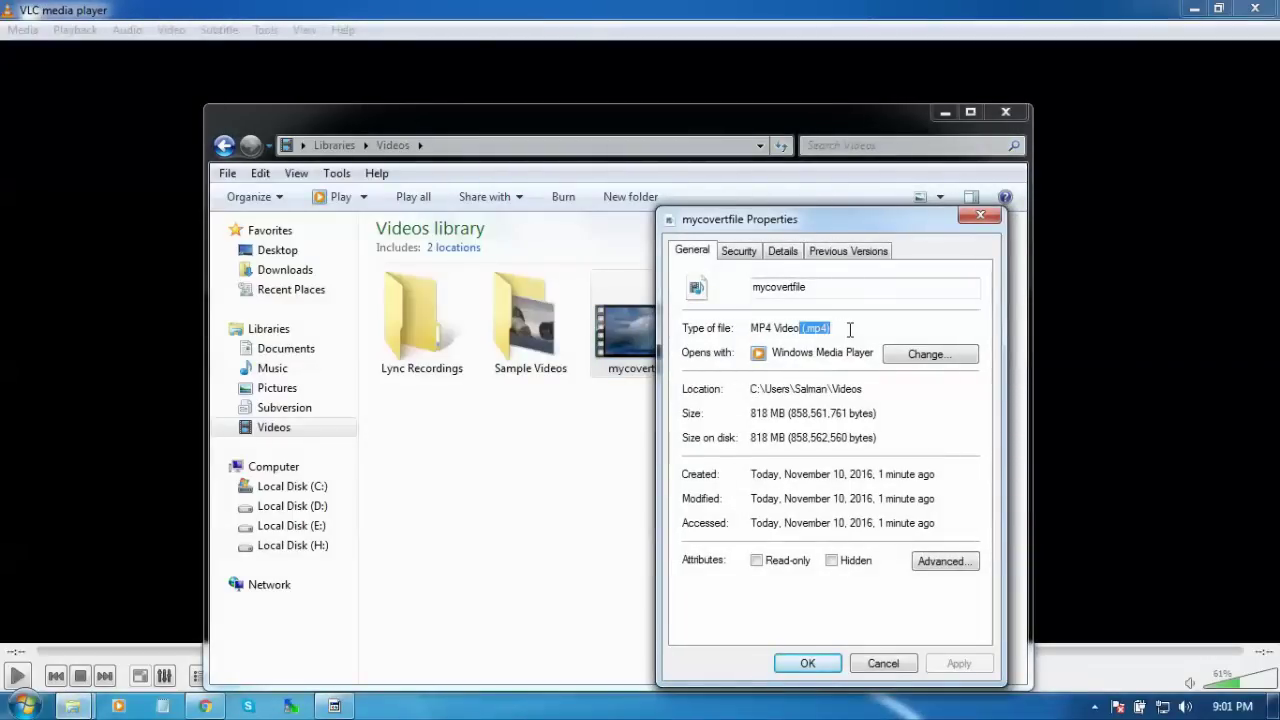
pyautogui.click(849, 329)
pyautogui.moveTo(803, 328); pyautogui.dragTo(832, 330)
pyautogui.click(846, 334)
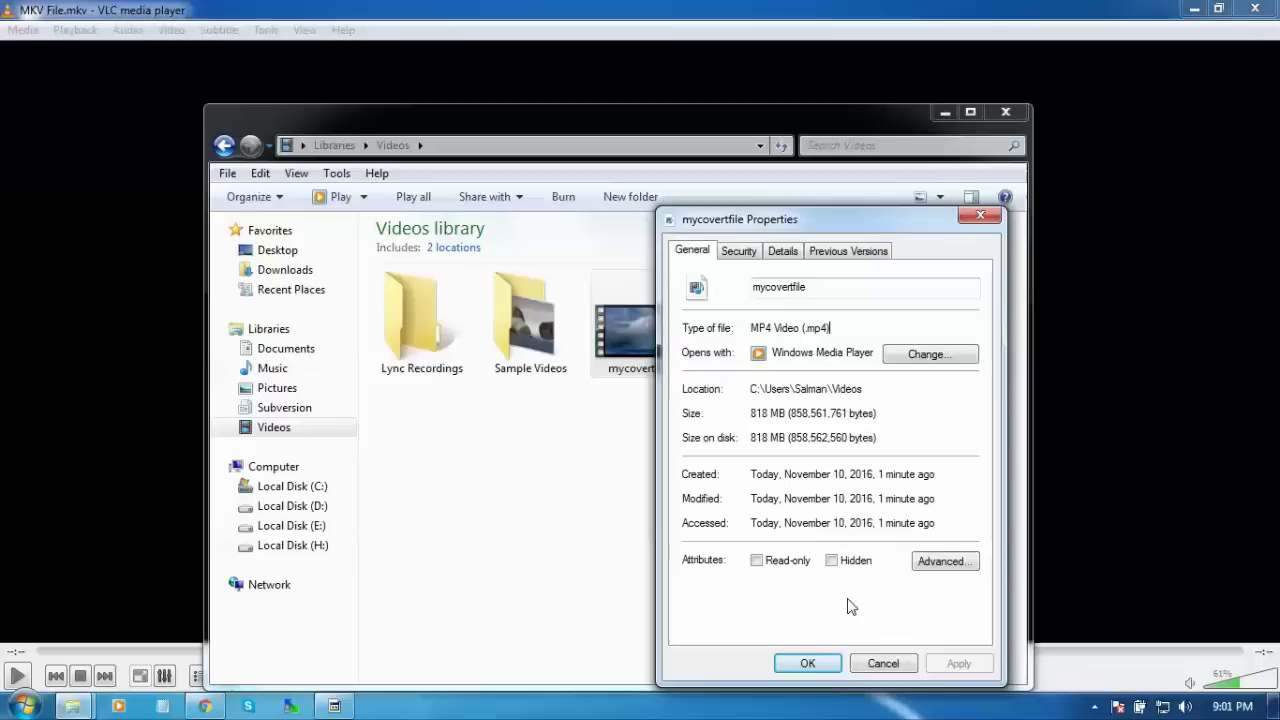
pyautogui.click(836, 664)
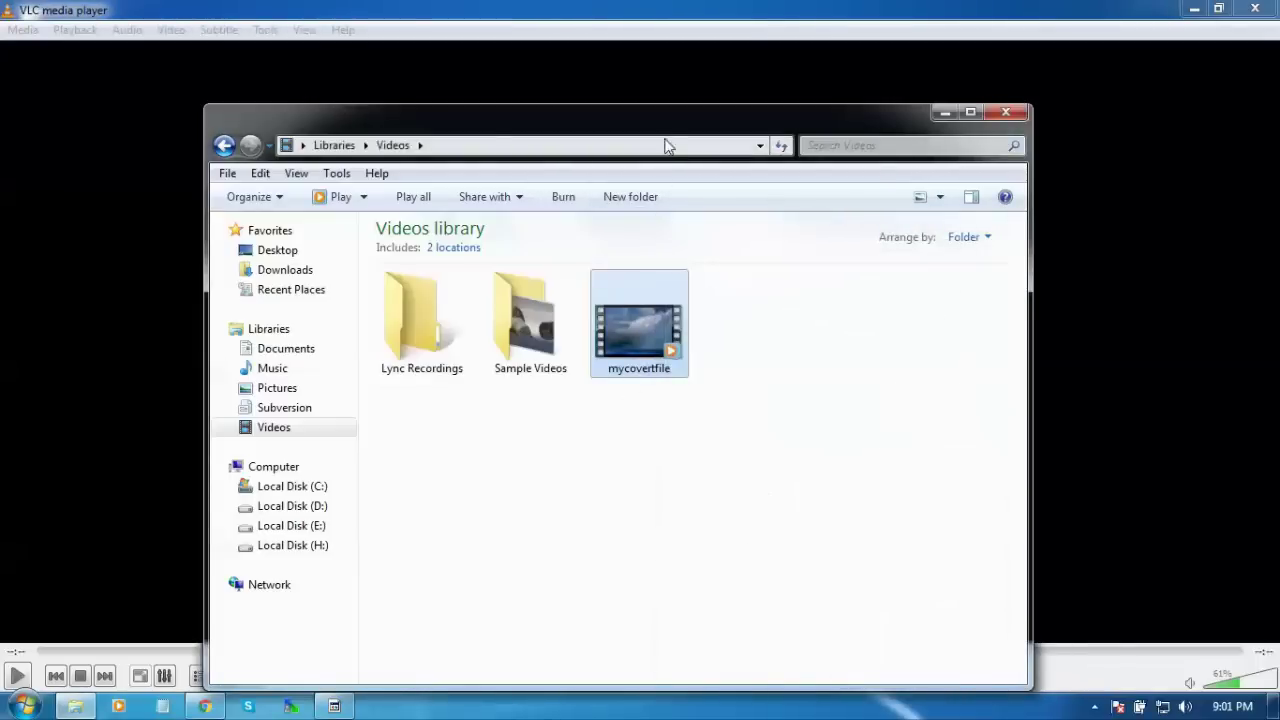
pyautogui.moveTo(680, 131); pyautogui.dragTo(685, 73)
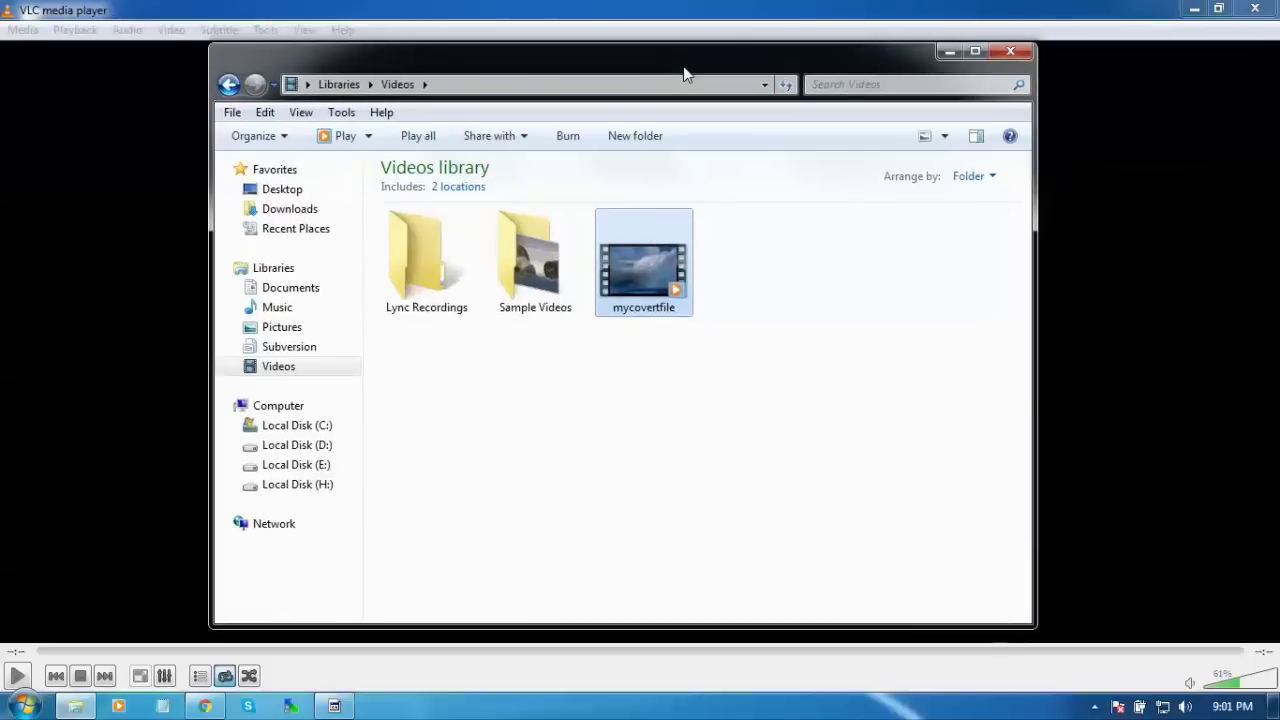
pyautogui.click(757, 266)
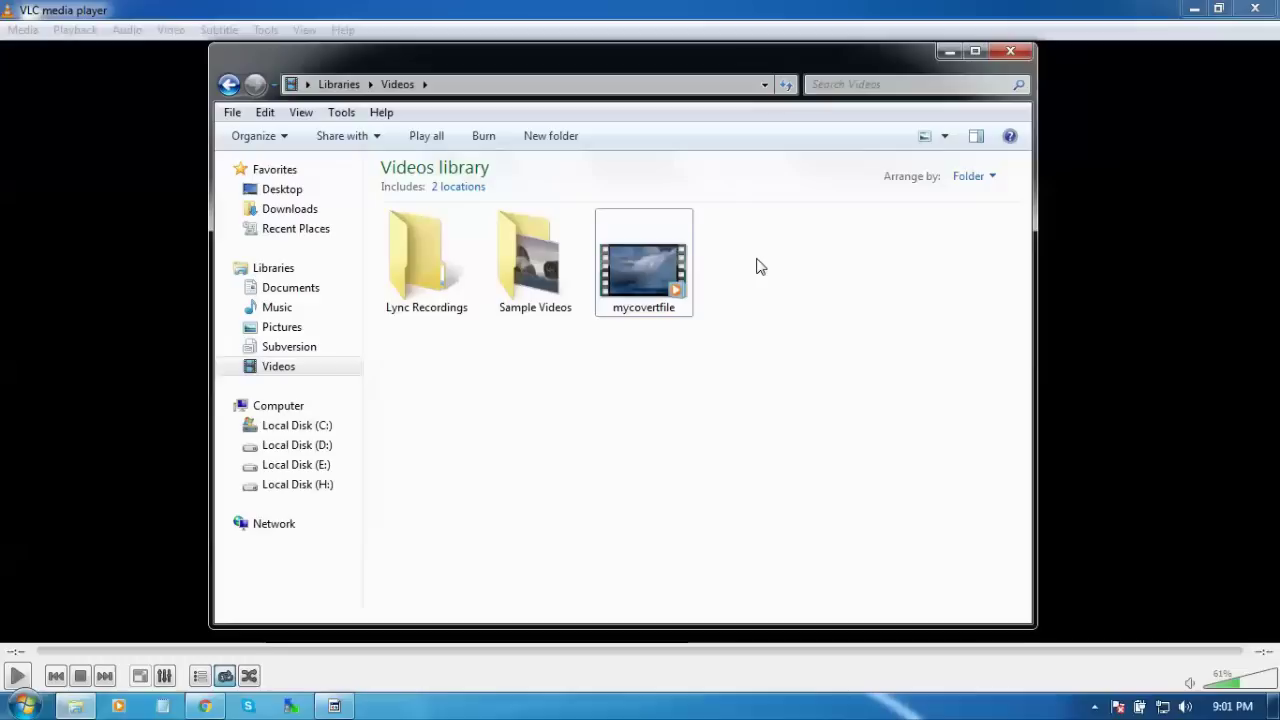